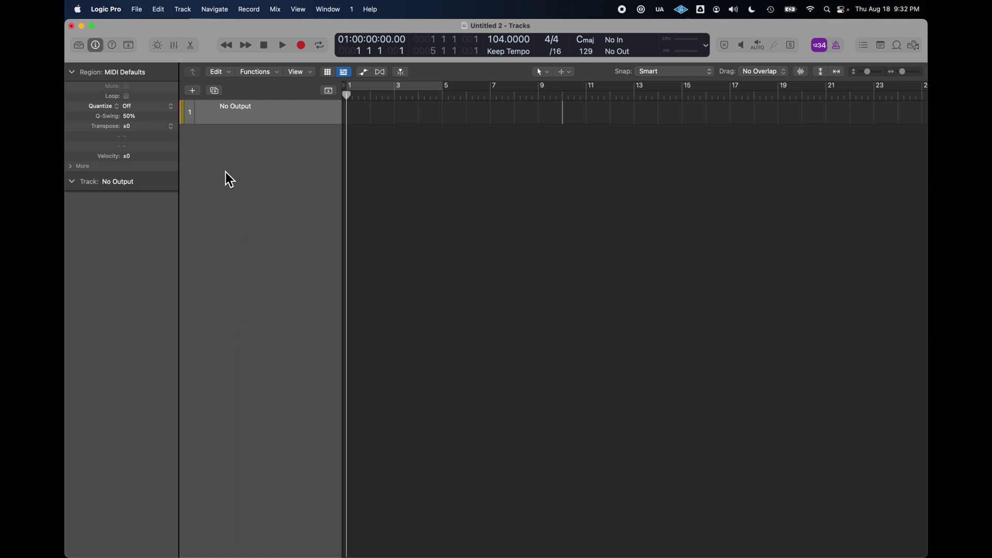
Step: Create one External MIDI track with MIDI destination MT4 #2 Port 1 - 1 and record a short MIDI take on it
left_click(193, 91)
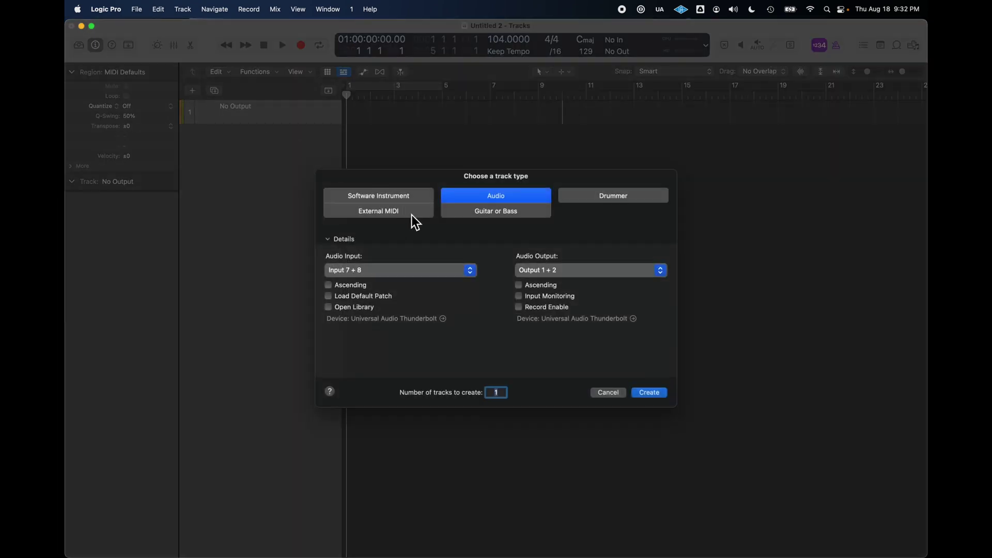
left_click(397, 210)
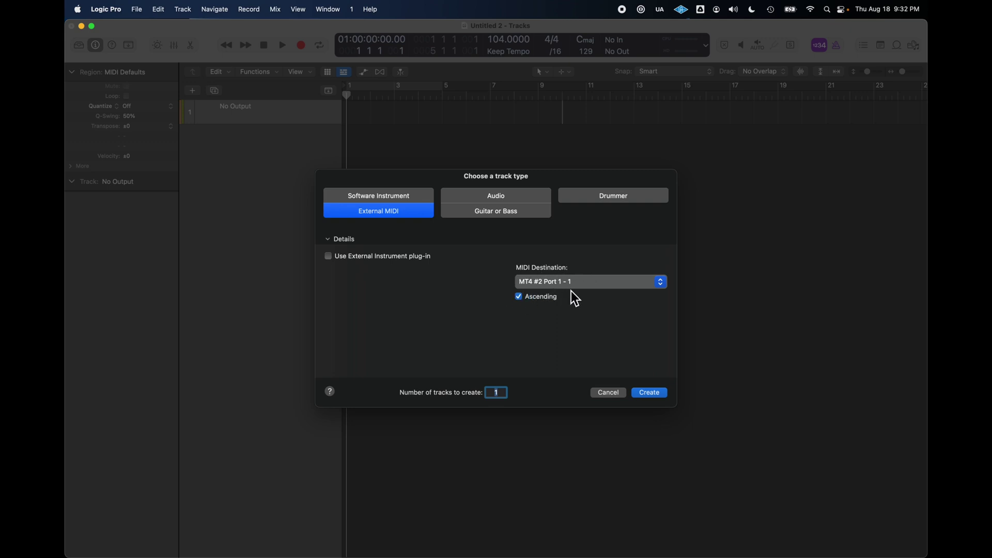
left_click(650, 394)
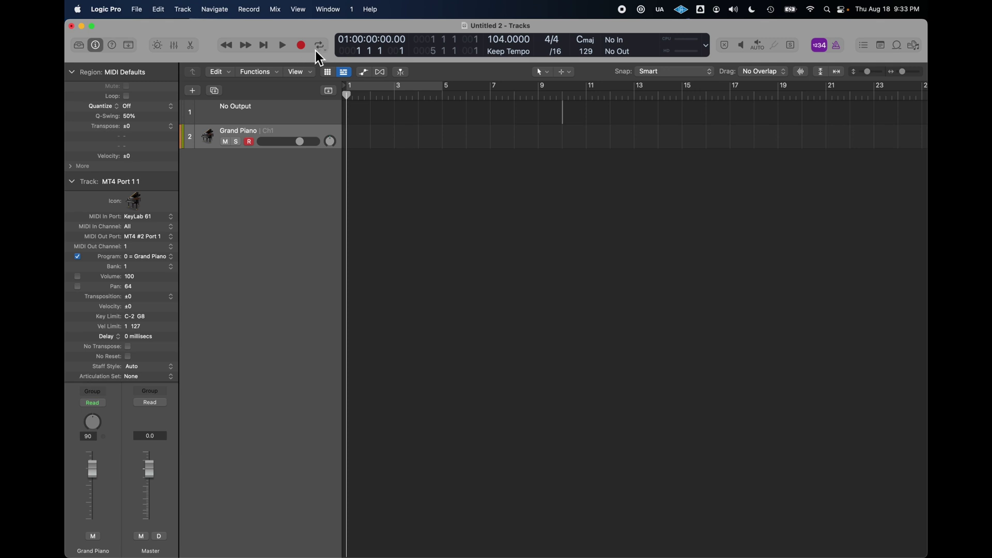
left_click(301, 45)
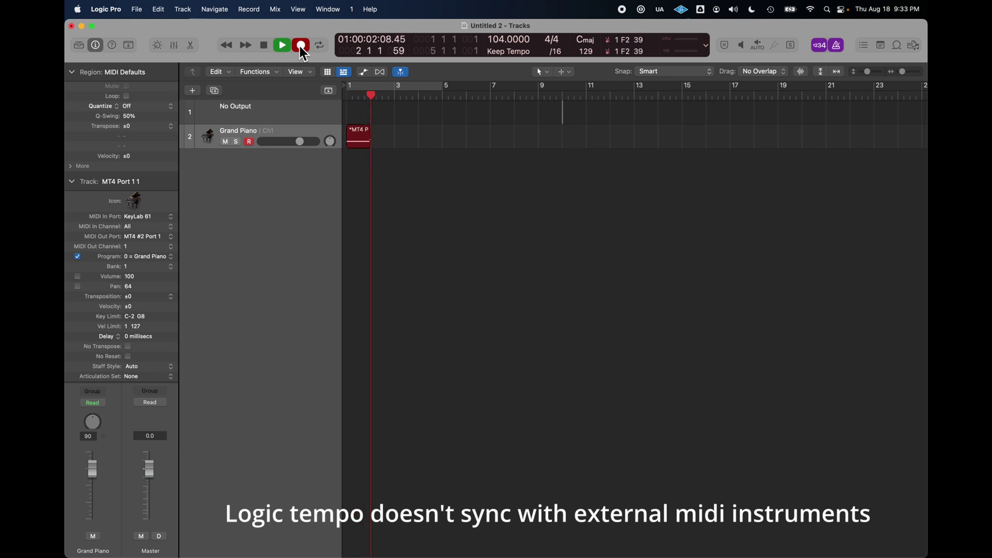
key("space")
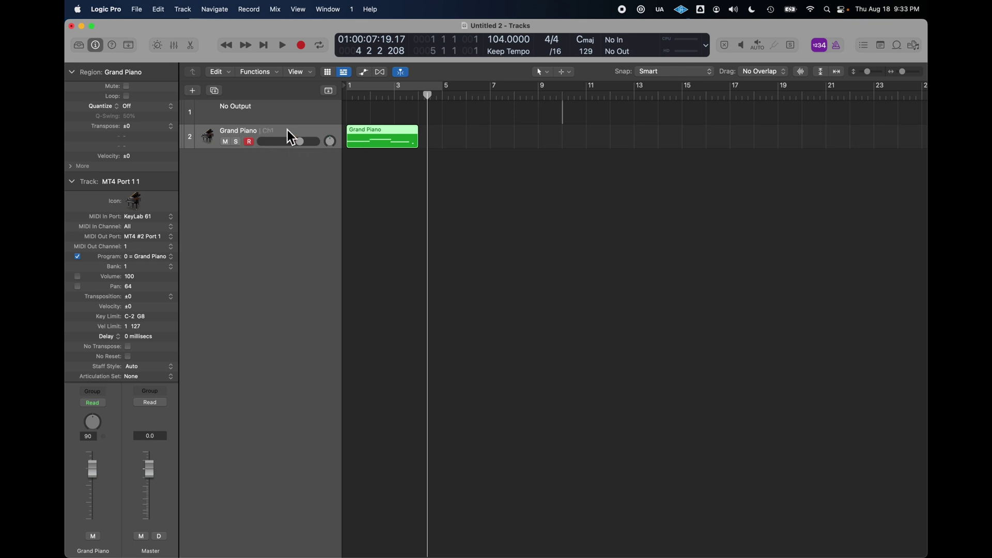
Step: Create one audio track with Input 11 + 12 as its audio input and Output 1 + 2 as its output
left_click(193, 92)
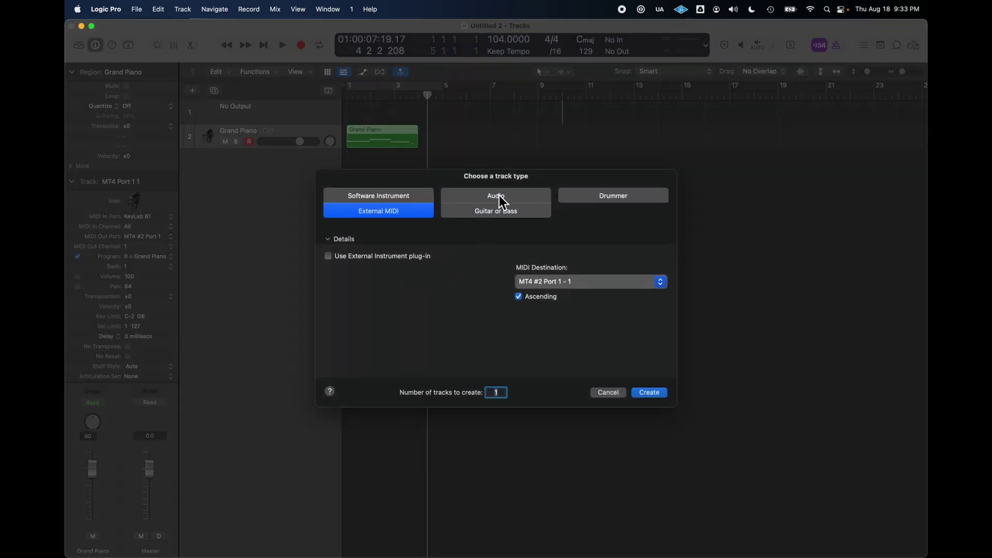
left_click(496, 197)
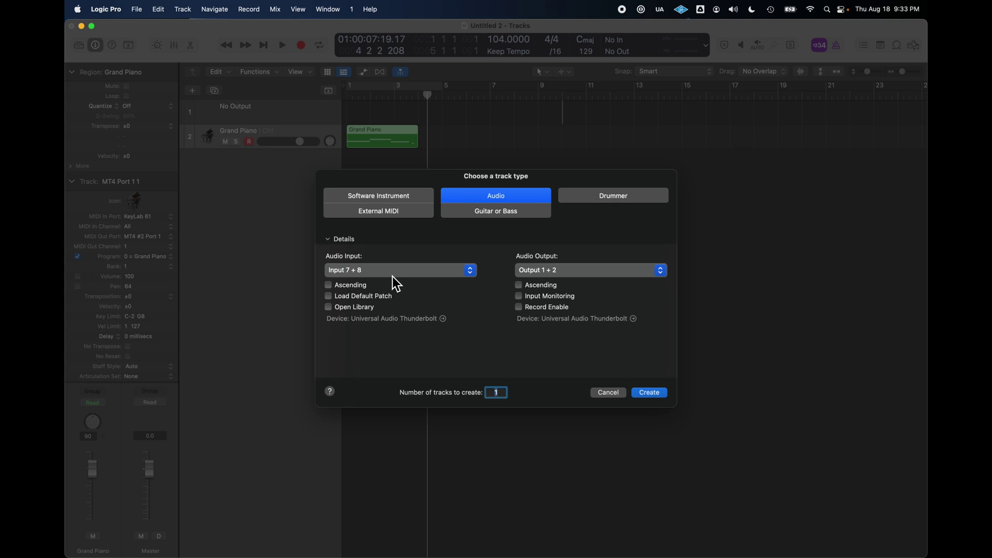
left_click(470, 270)
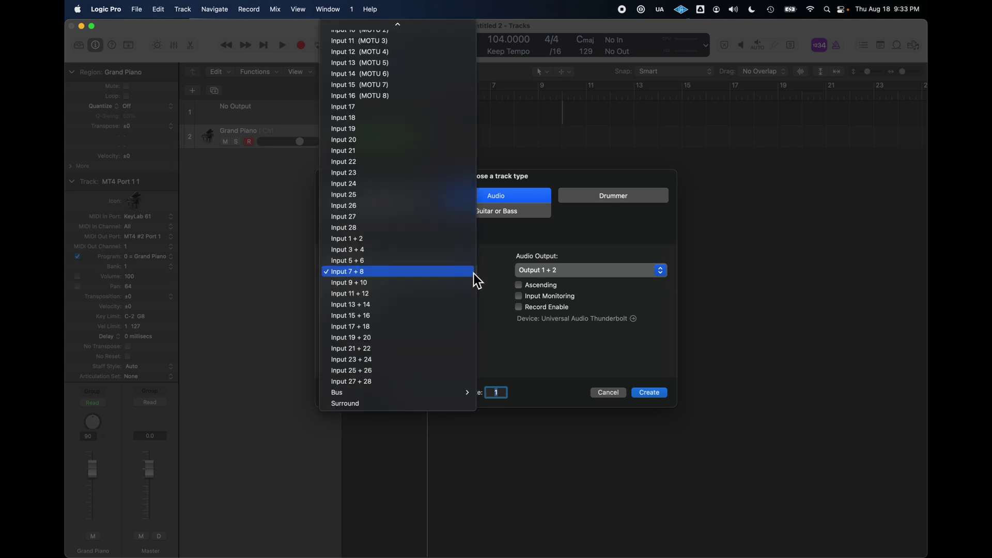
key("Escape")
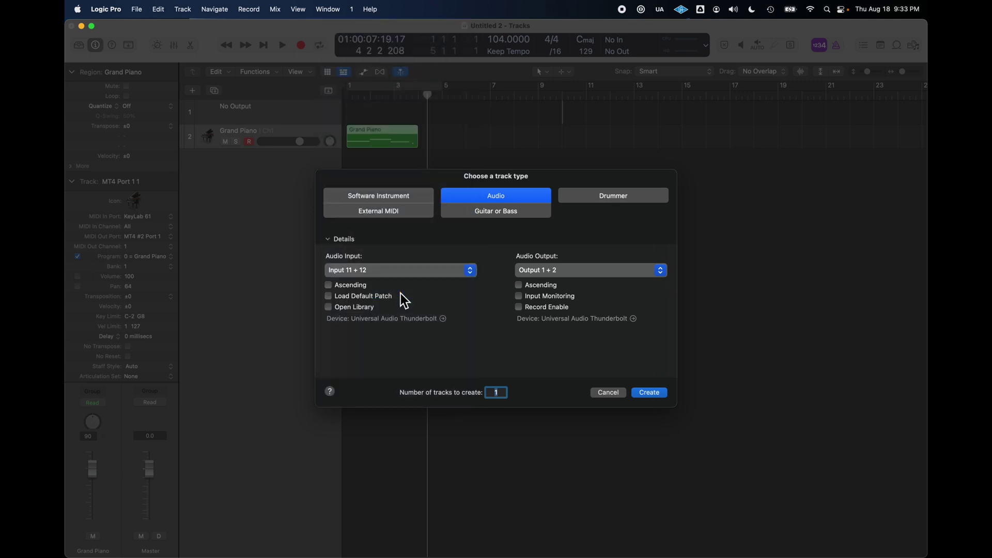
left_click(649, 393)
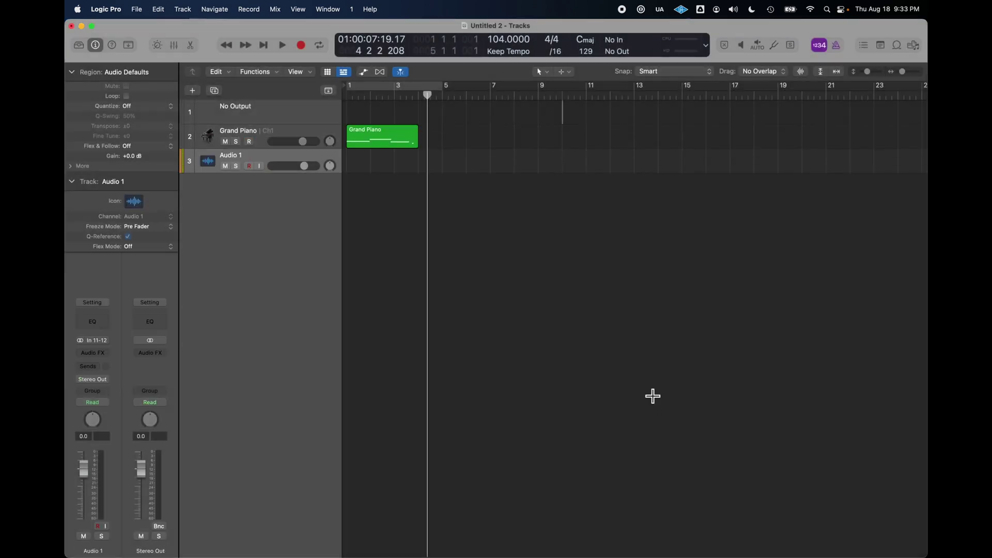
Step: Record-enable both the Audio 1 and Grand Piano tracks and record a short simultaneous audio and MIDI take
left_click(250, 166)
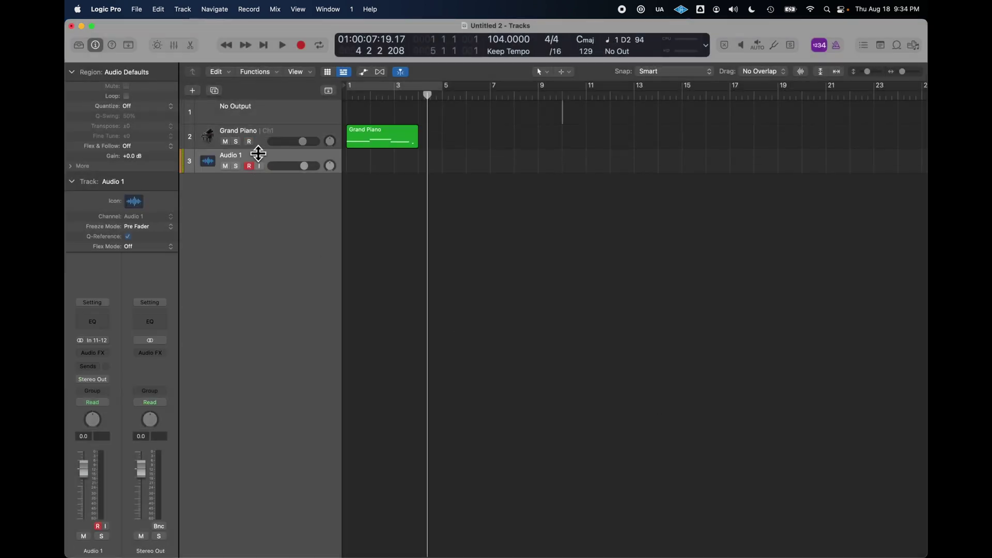
left_click(250, 142)
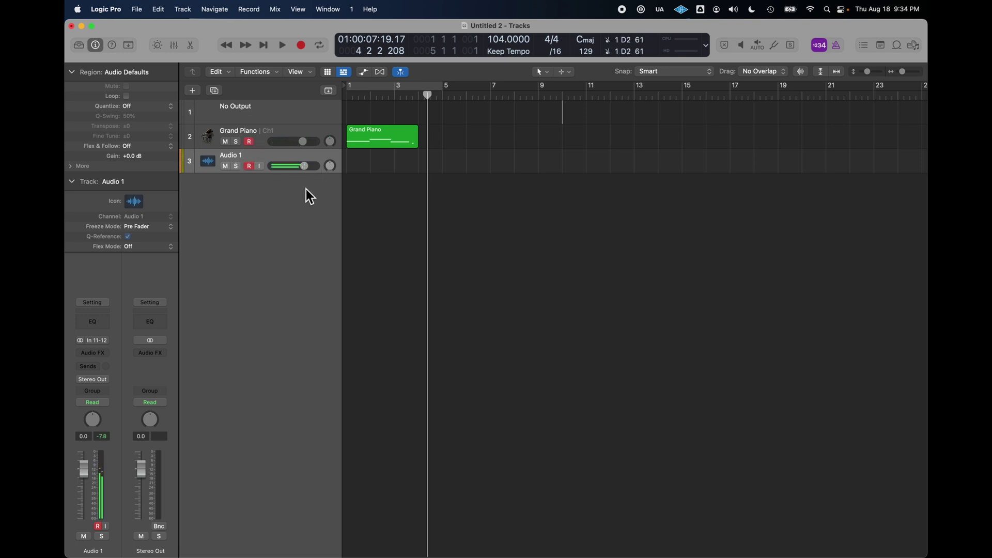
left_click(303, 45)
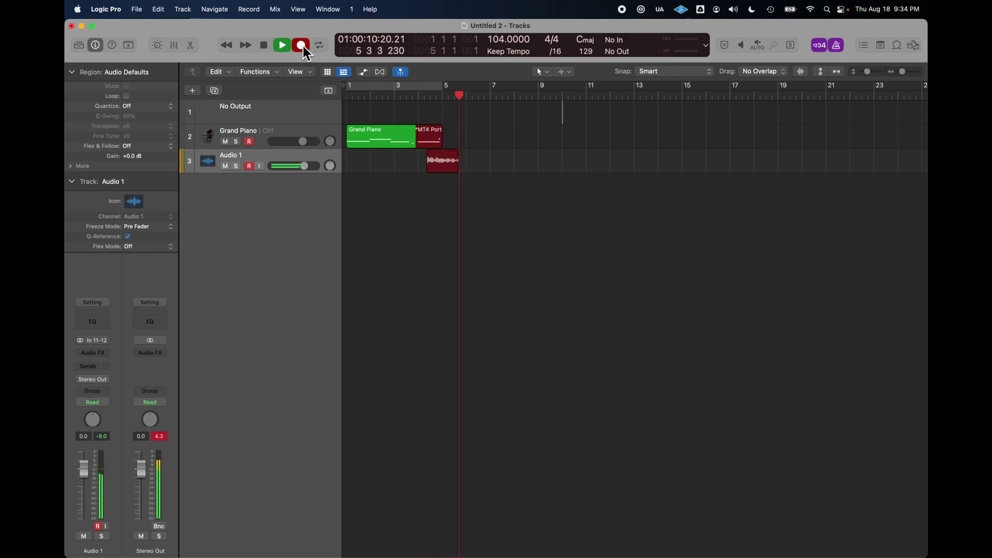
left_click(303, 45)
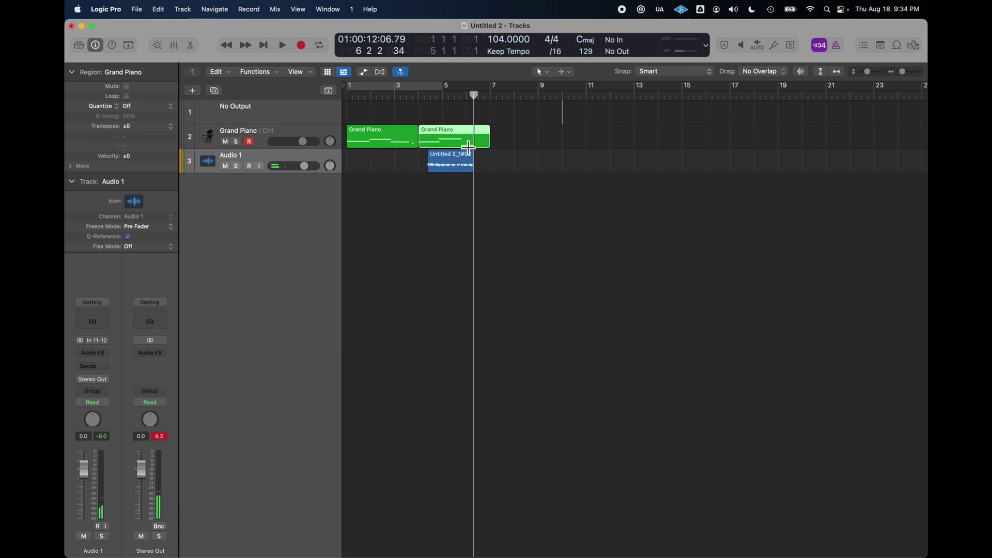
left_click(249, 166)
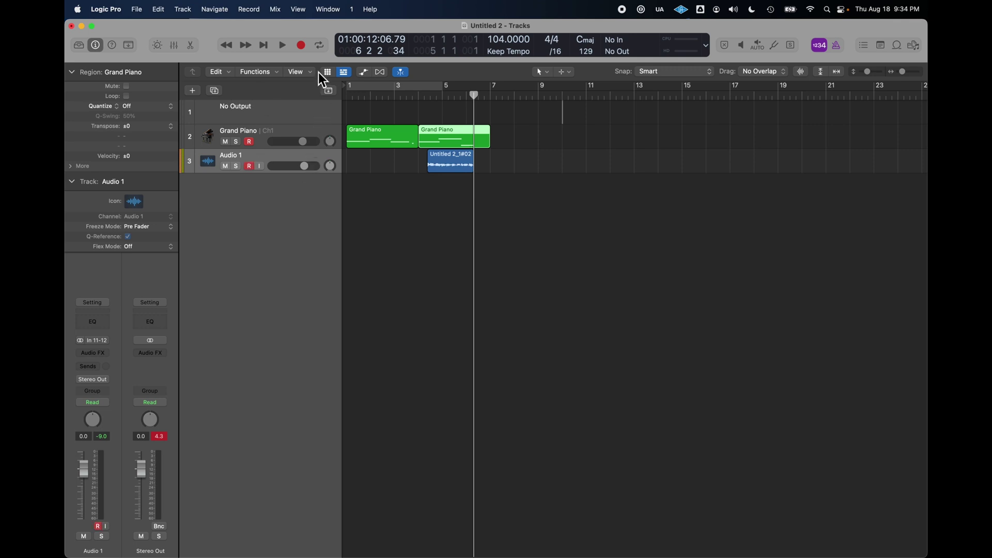
Step: Open the MIDI Environment and bring up the program names window of the XP_ 30 multi-instrument
left_click(329, 10)
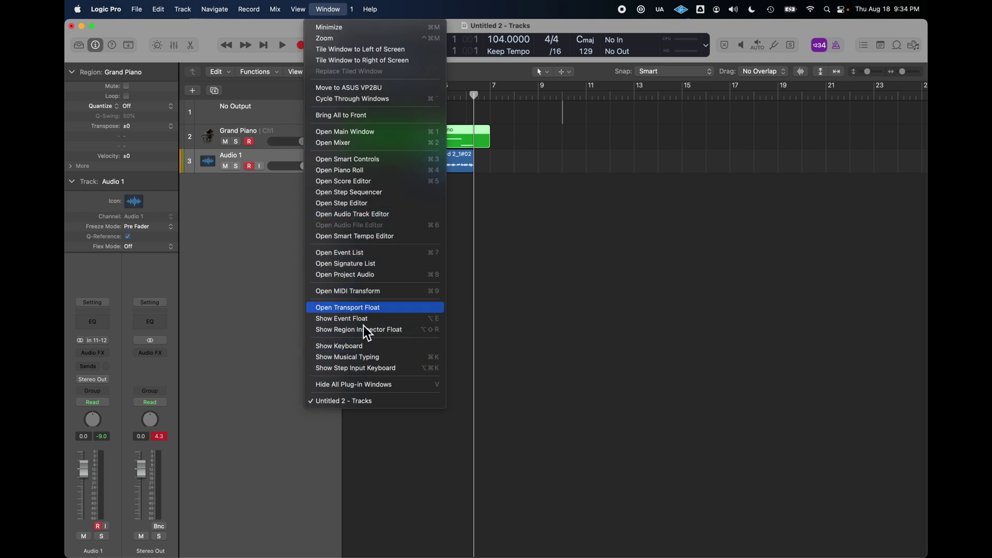
left_click(334, 10)
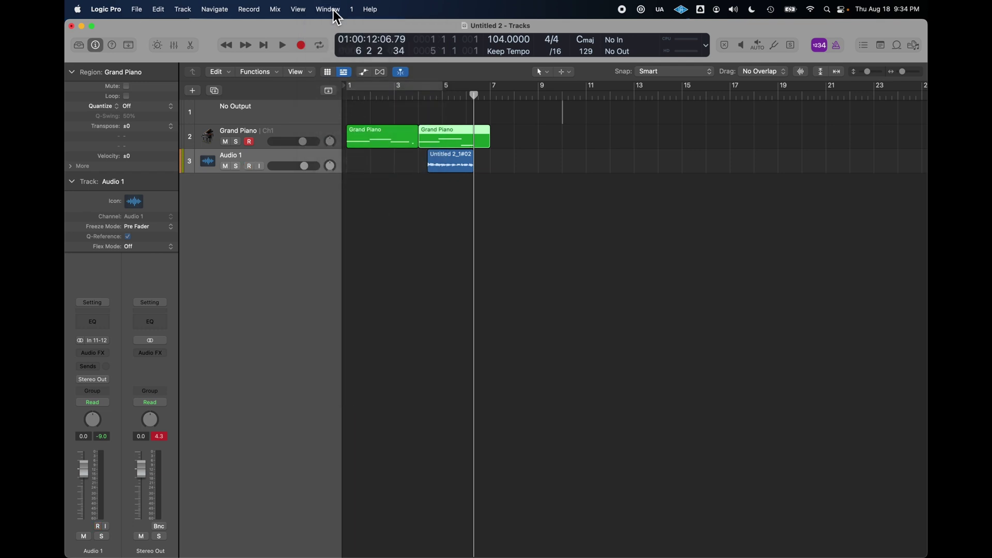
left_click(334, 10)
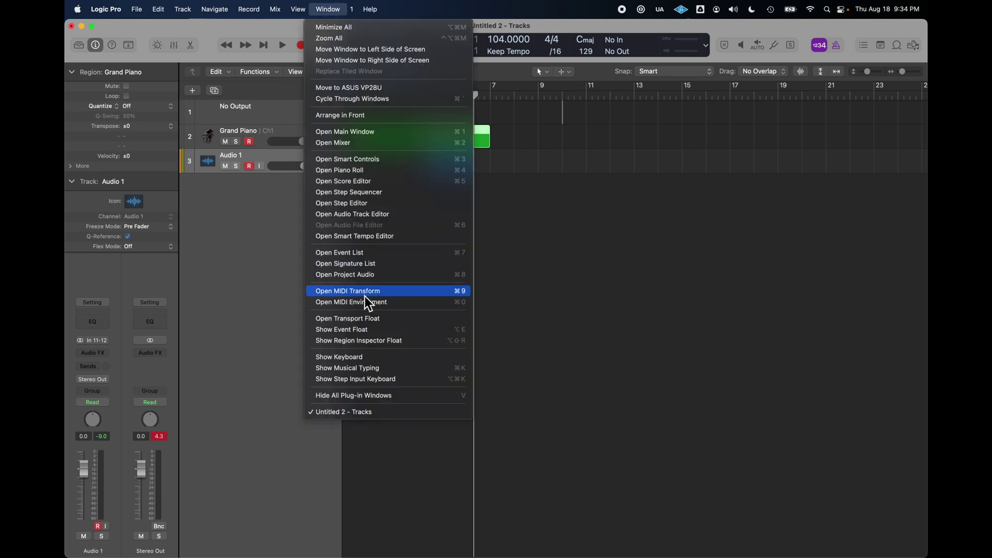
left_click(356, 305)
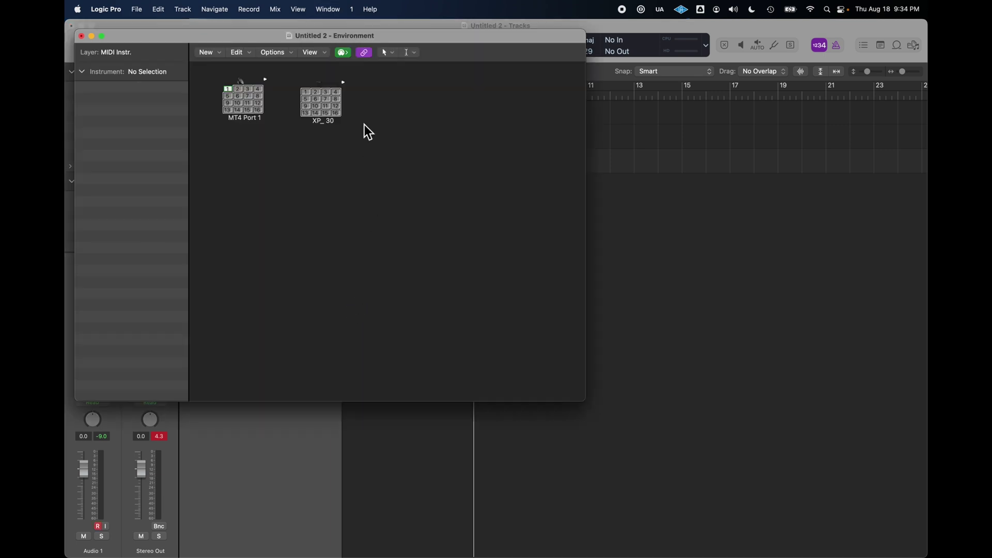
left_click(321, 105)
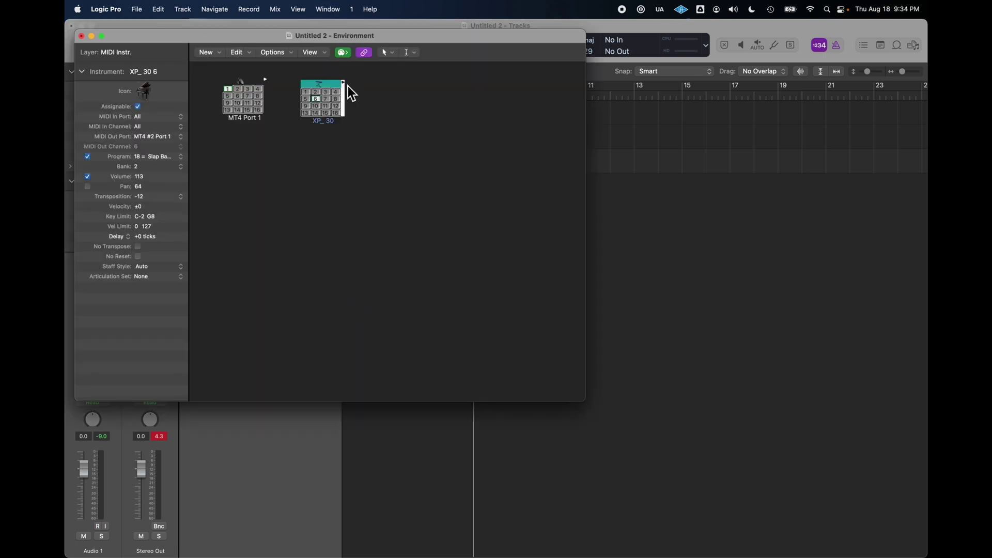
double_click(322, 85)
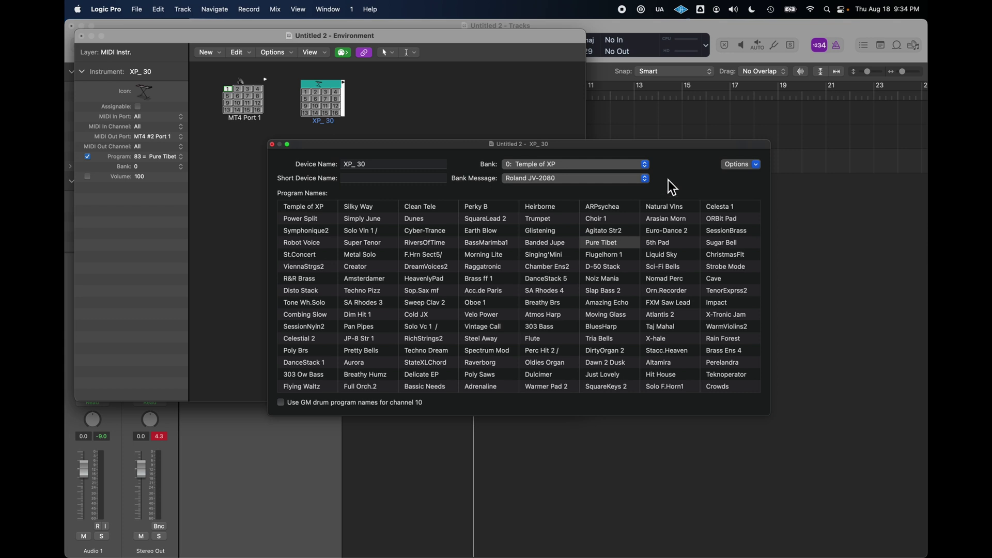
Step: Audition the Temple of XP, Super Tenor, Earth Blow, SquareLead 2 and Perky B programs in bank 0 of XP_ 30
left_click(646, 167)
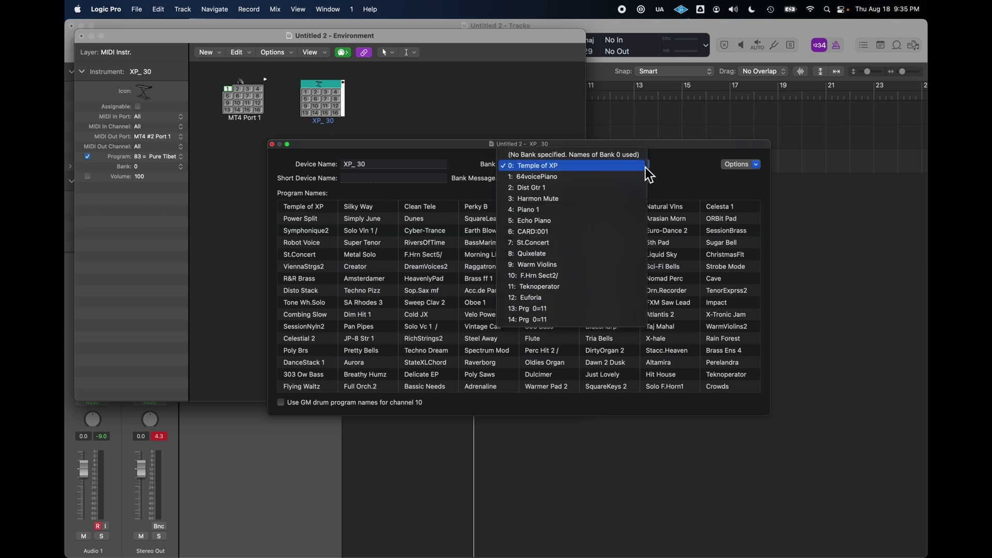
left_click(687, 148)
left_click(310, 209)
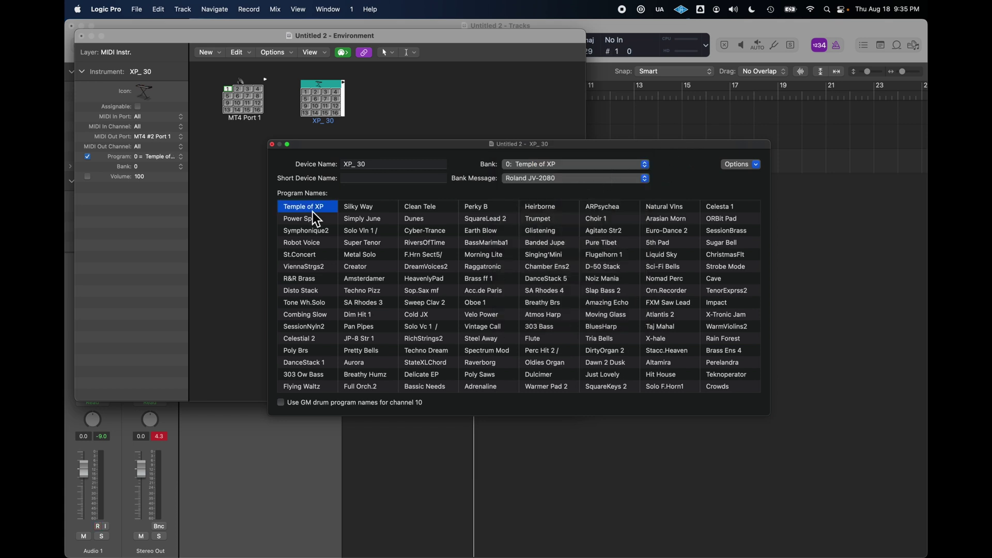
left_click(369, 245)
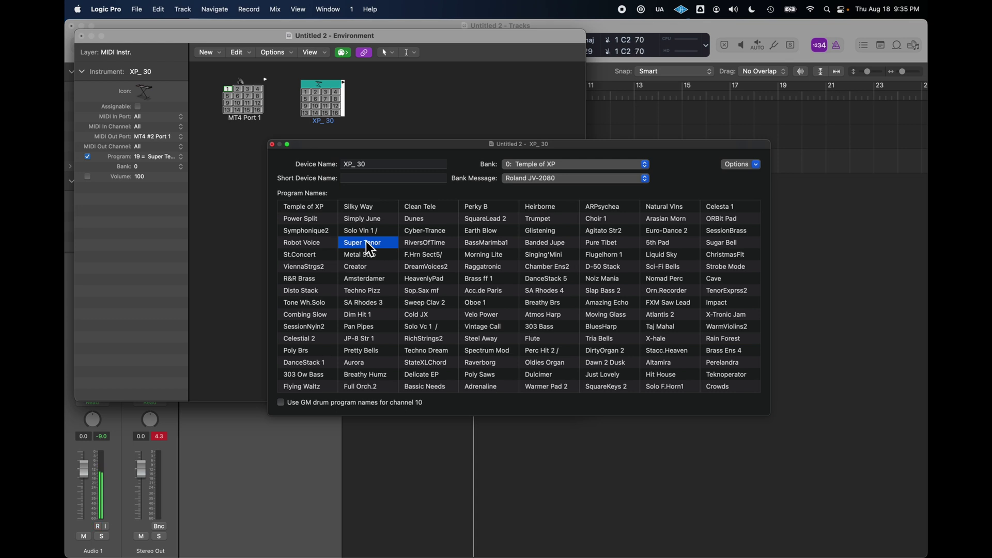
left_click(497, 234)
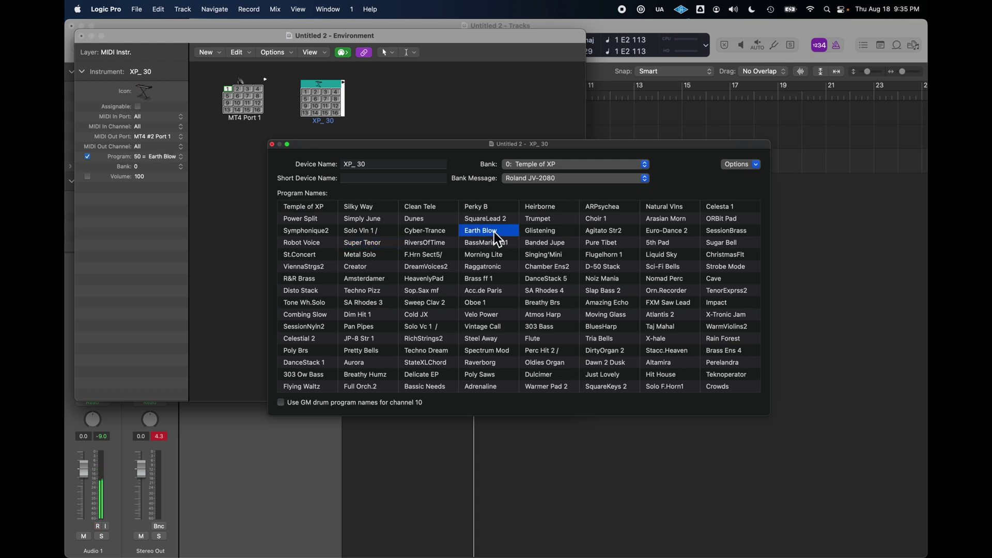
left_click(498, 220)
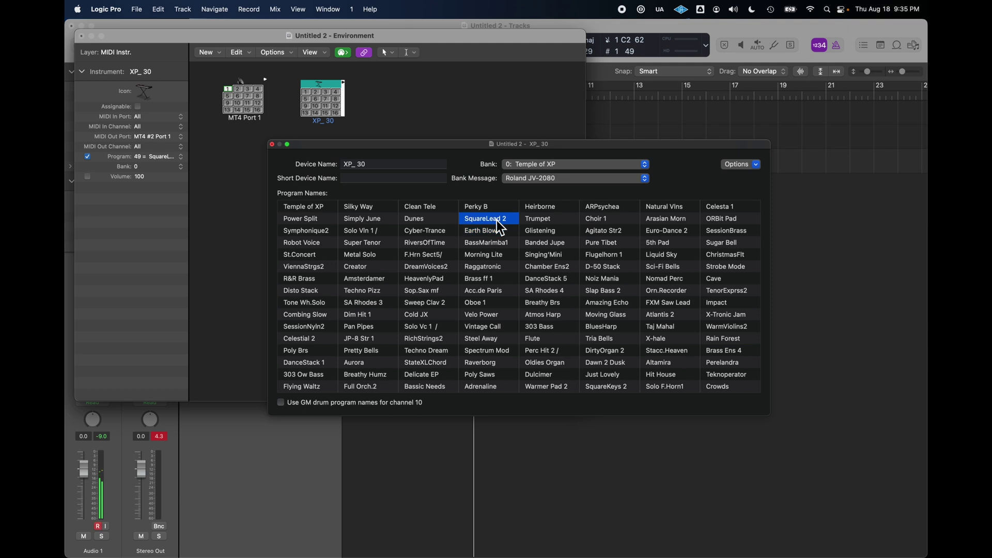
left_click(489, 206)
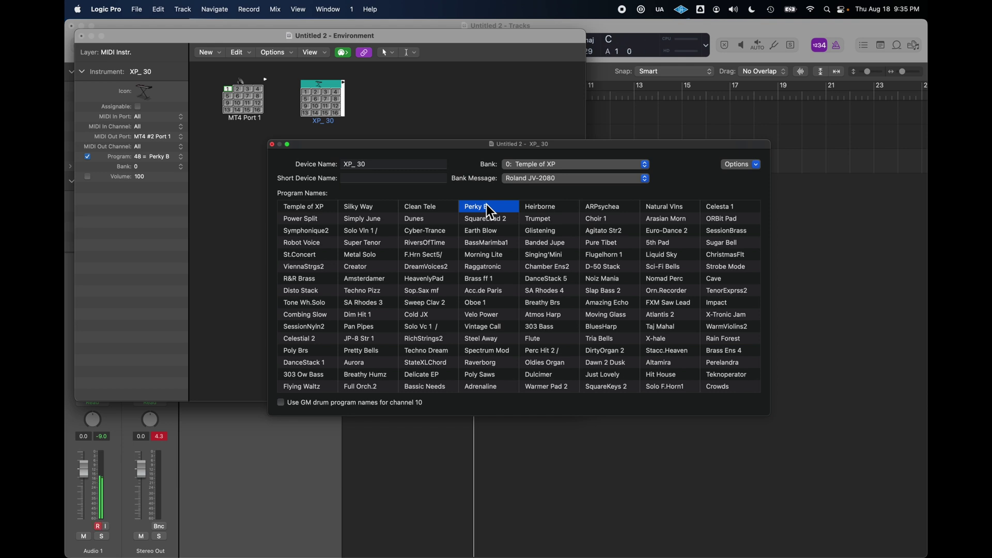
Step: Switch XP_ 30 to bank 1 (64voicePiano) and audition Fantasia JV, D-50 Stack, Pretty Bells, Dulcimer, Poly Saws and finally S.A.E.P
left_click(634, 168)
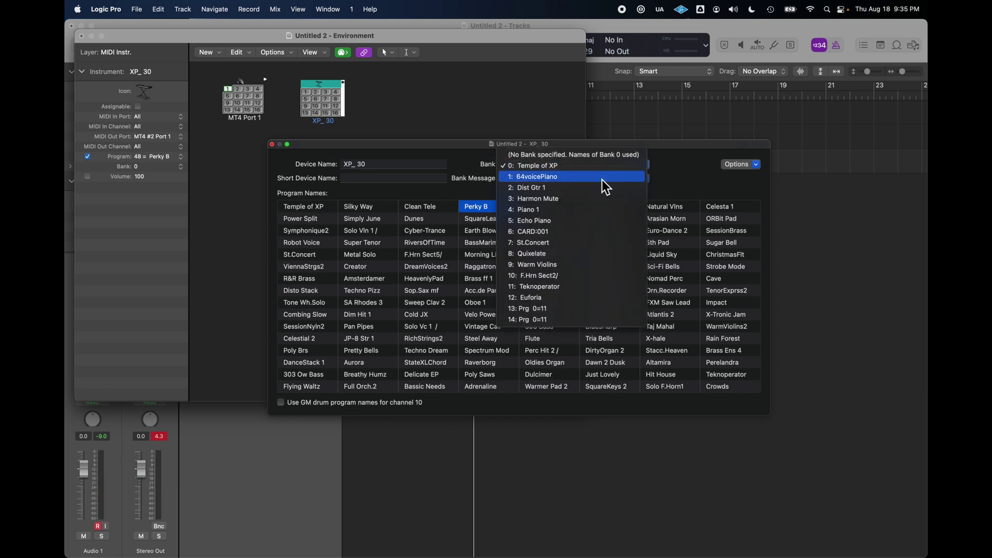
left_click(603, 179)
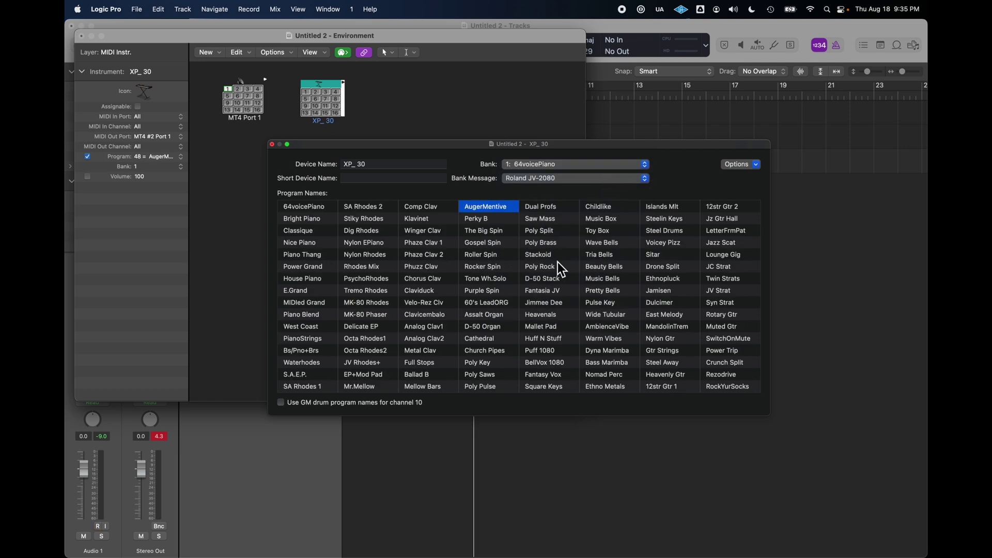
left_click(555, 293)
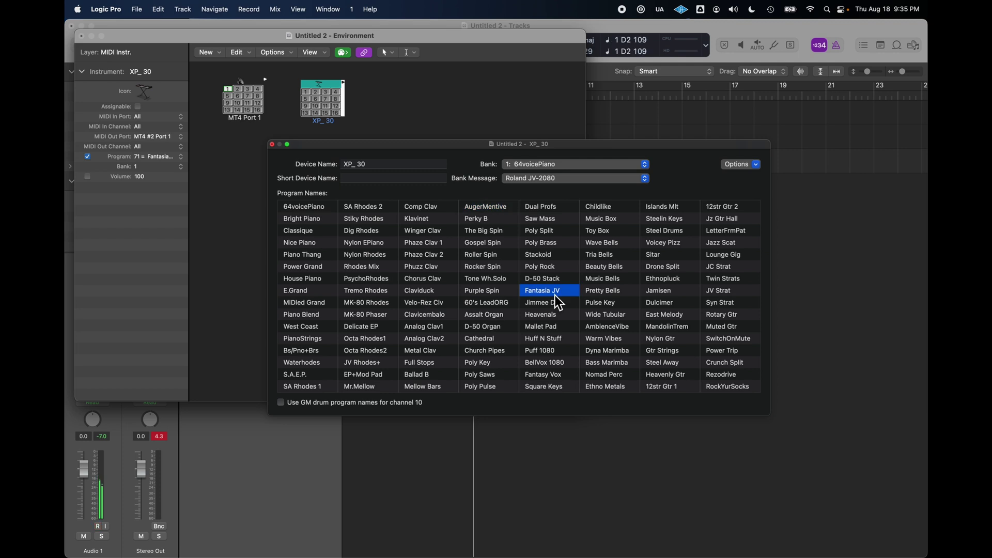
left_click(555, 283)
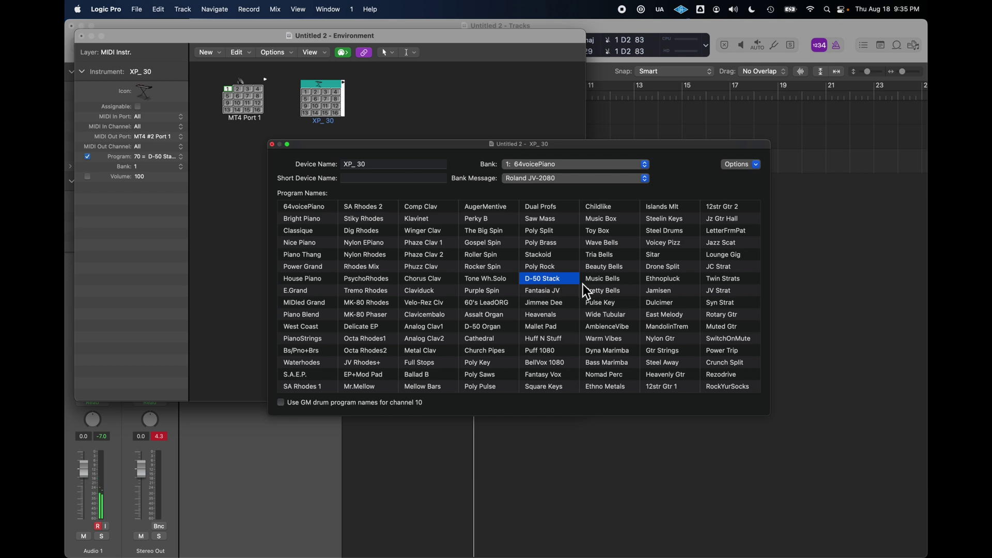
left_click(609, 293)
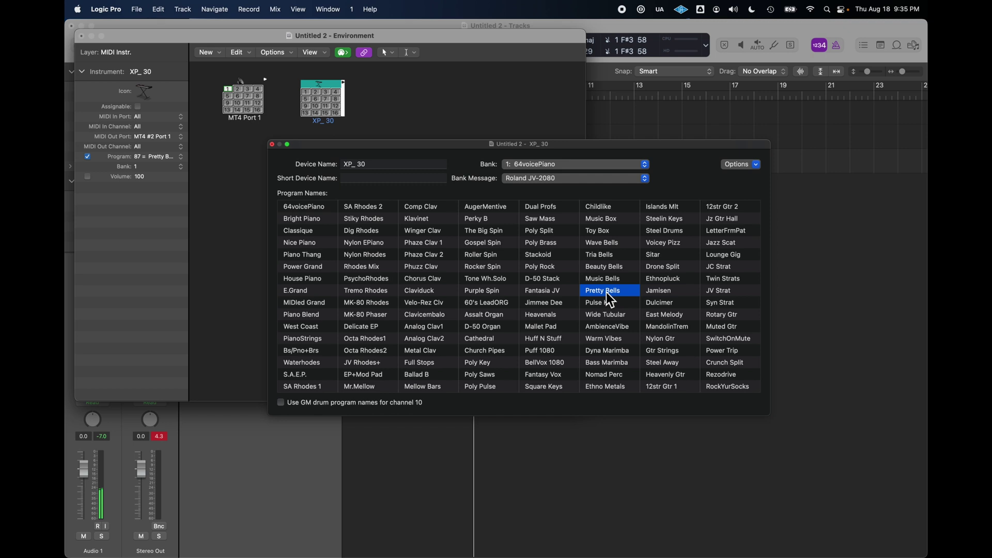
left_click(667, 304)
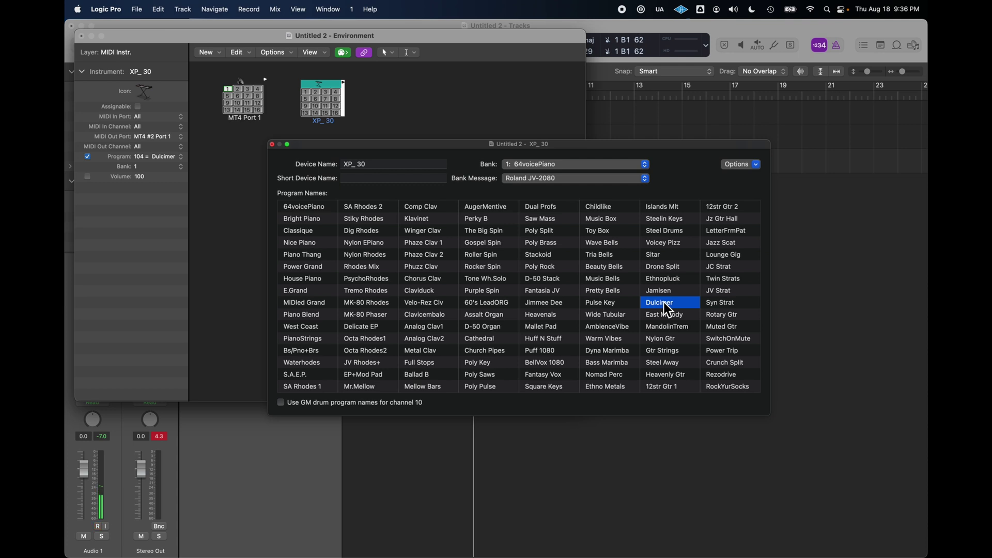
left_click(493, 375)
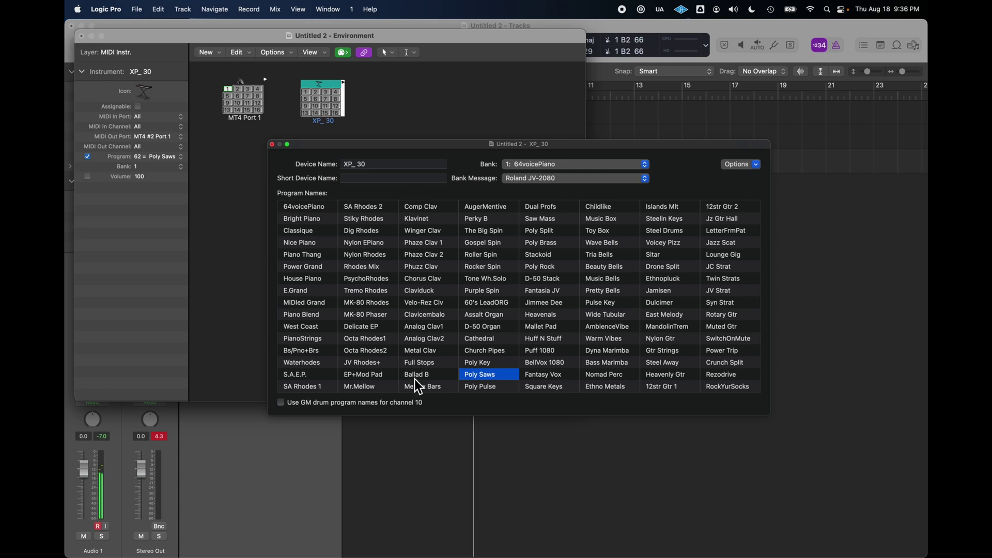
left_click(312, 380)
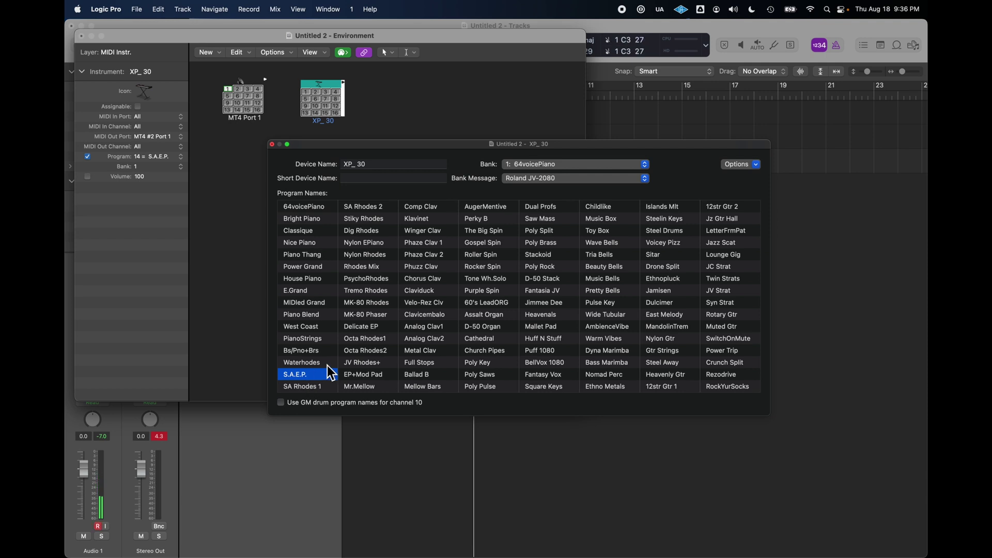
Step: Audition Waterhodes, set XP_ 30 to the 64voicePiano program, and close the program names and Environment windows
left_click(310, 368)
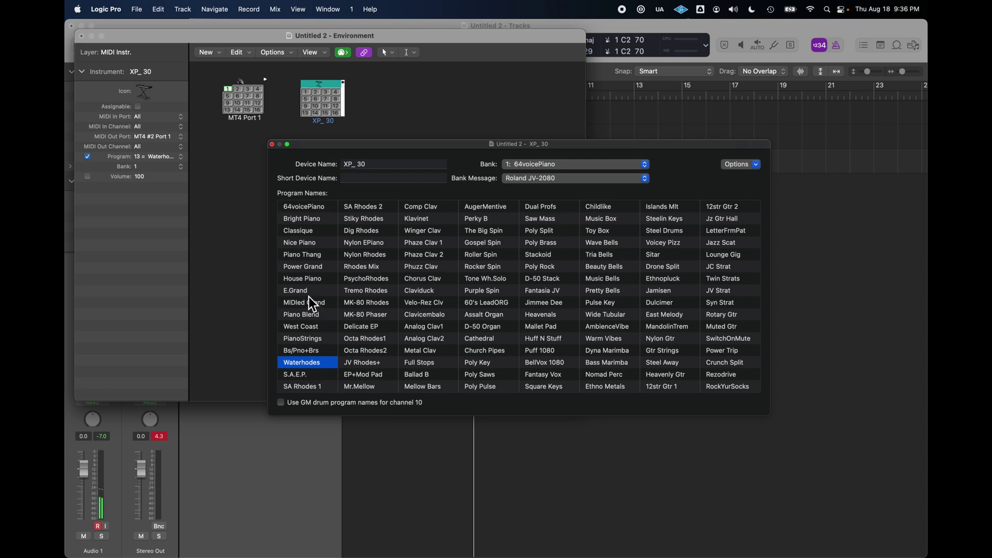
left_click(314, 208)
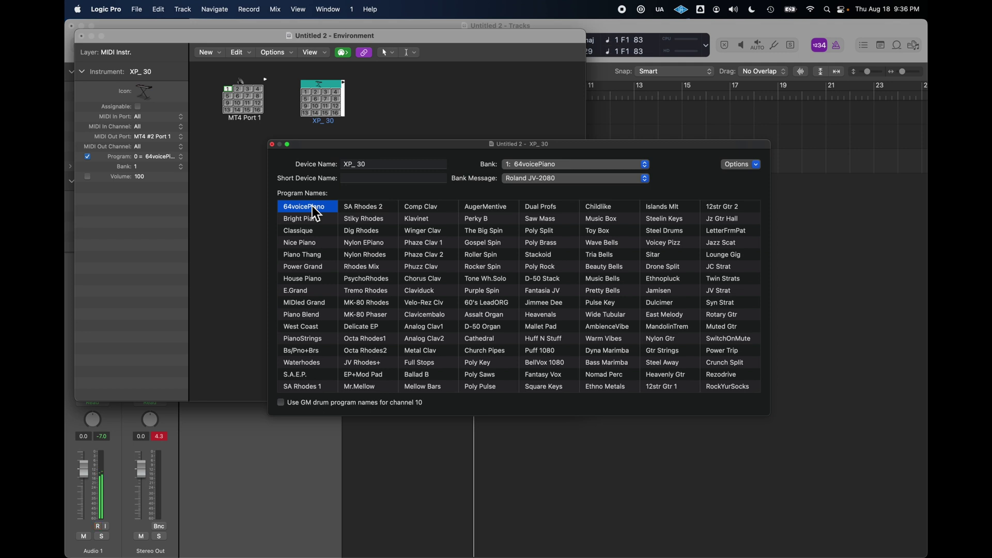
key("super+w")
key("super+w")
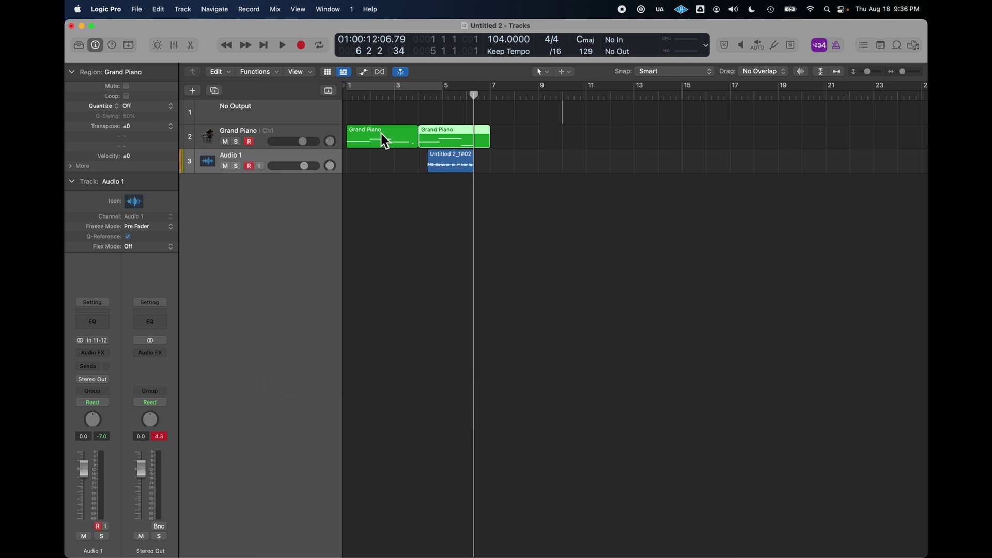
Step: Turn on cycle mode for the first four bars and select the Grand Piano track
left_click(320, 46)
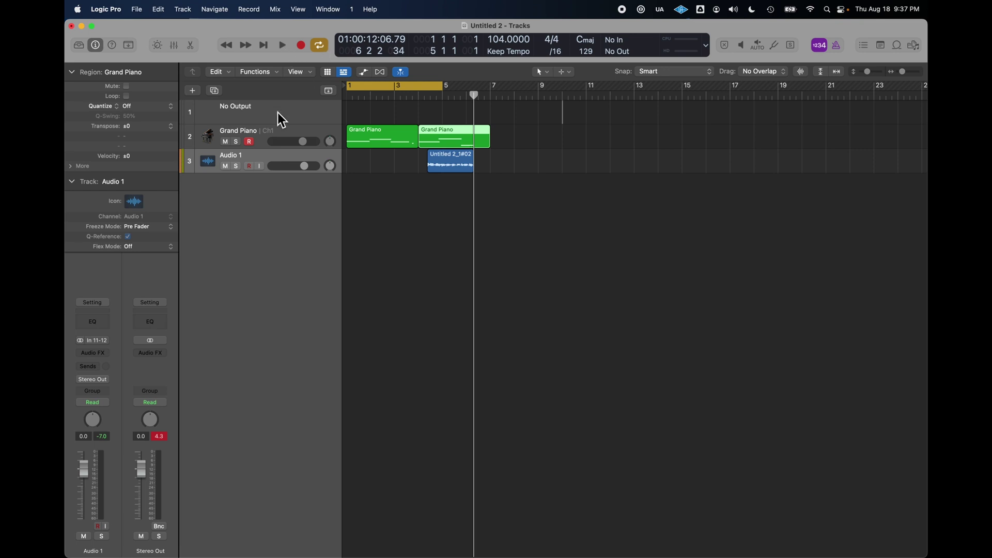
left_click(262, 136)
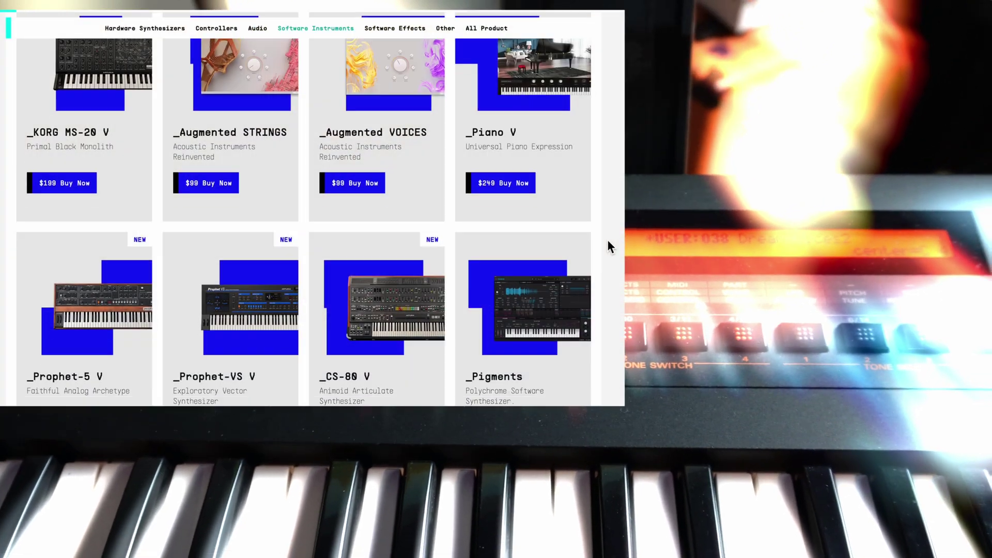
Step: In the web browser, look through the Software Instruments product catalogue from KORG MS-20 V down to Stage-73 V
scroll(607, 240, "down", 3)
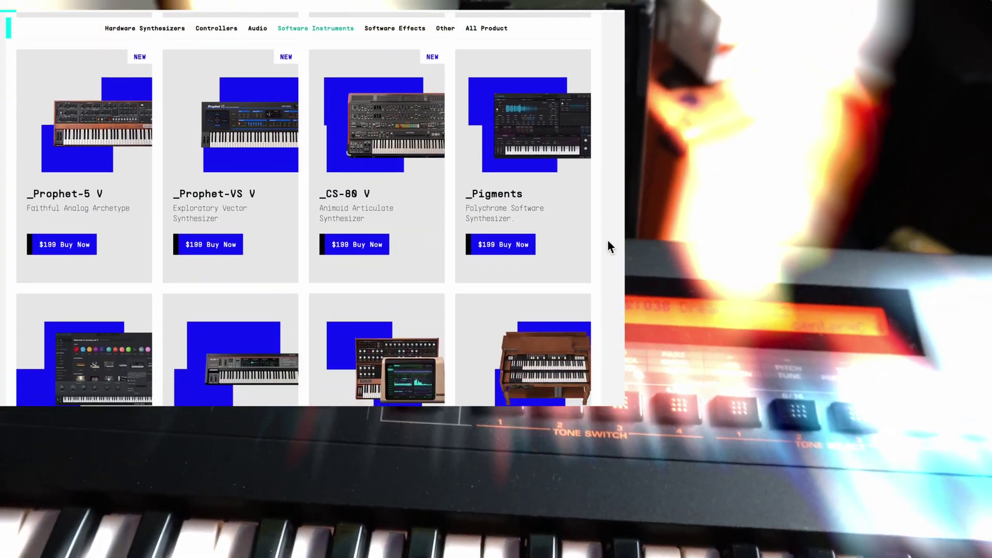
scroll(606, 240, "down", 5)
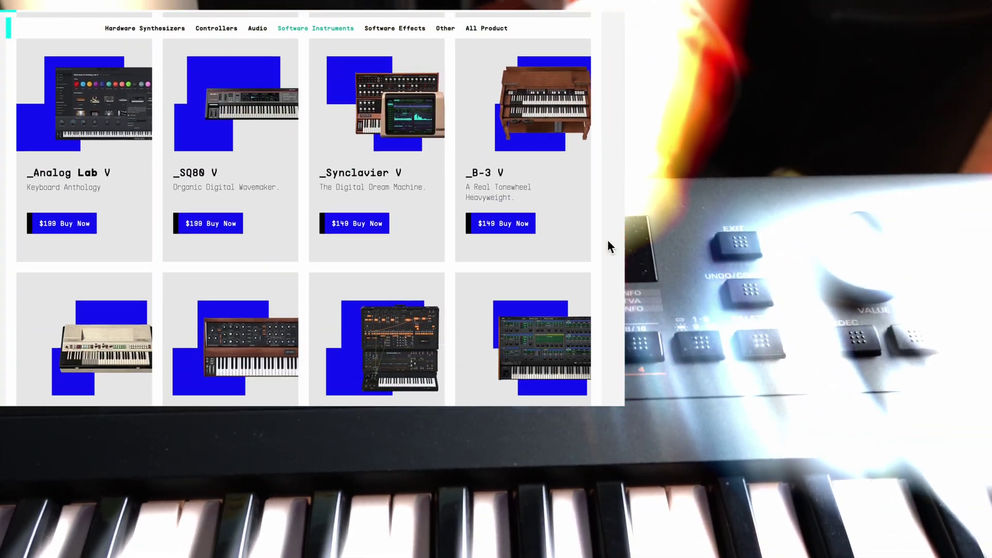
scroll(607, 240, "down", 4)
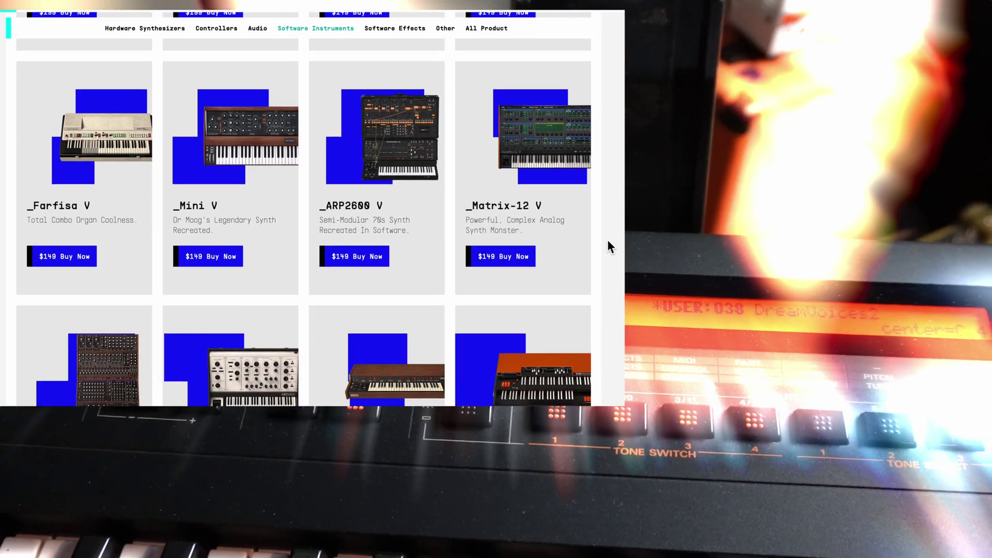
scroll(607, 240, "down", 5)
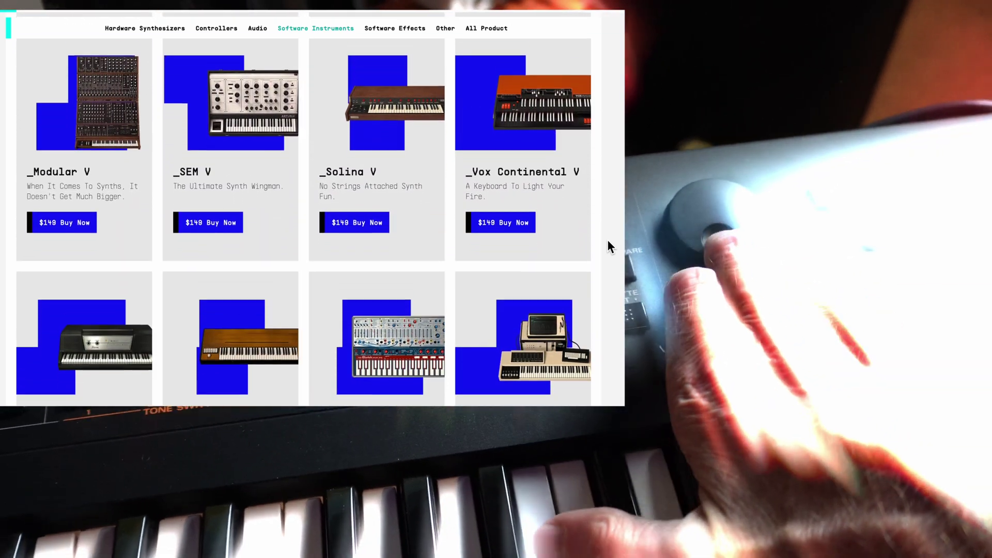
scroll(607, 240, "down", 4)
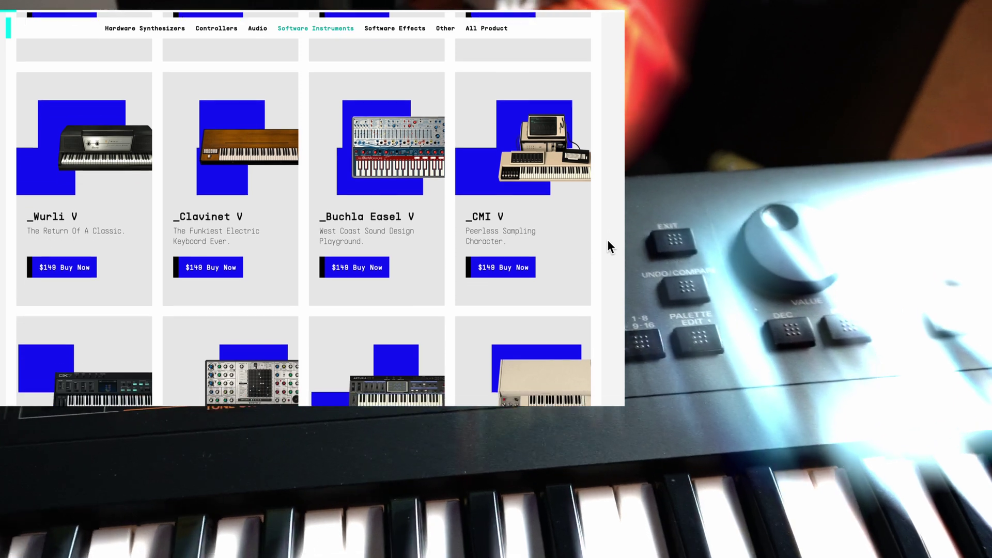
scroll(606, 240, "down", 5)
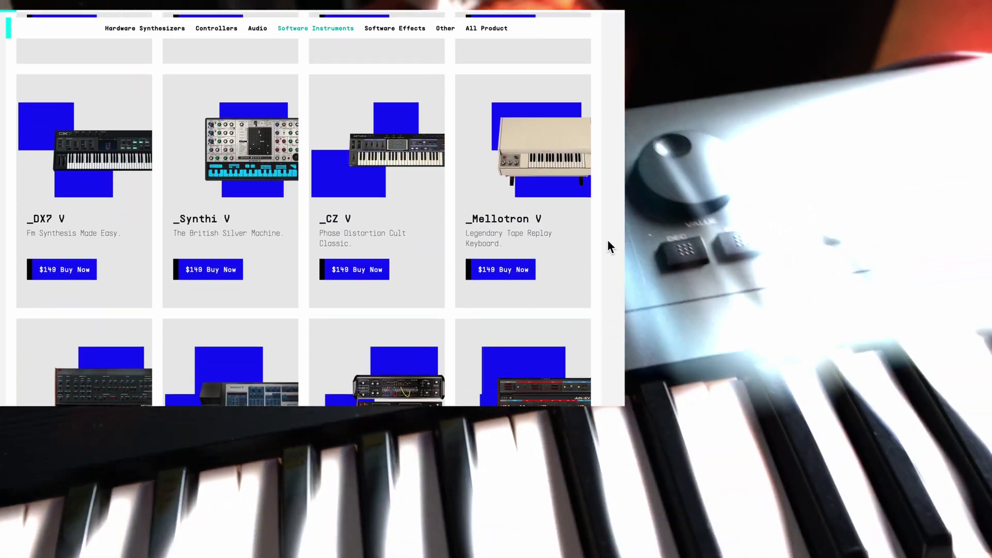
scroll(606, 239, "down", 4)
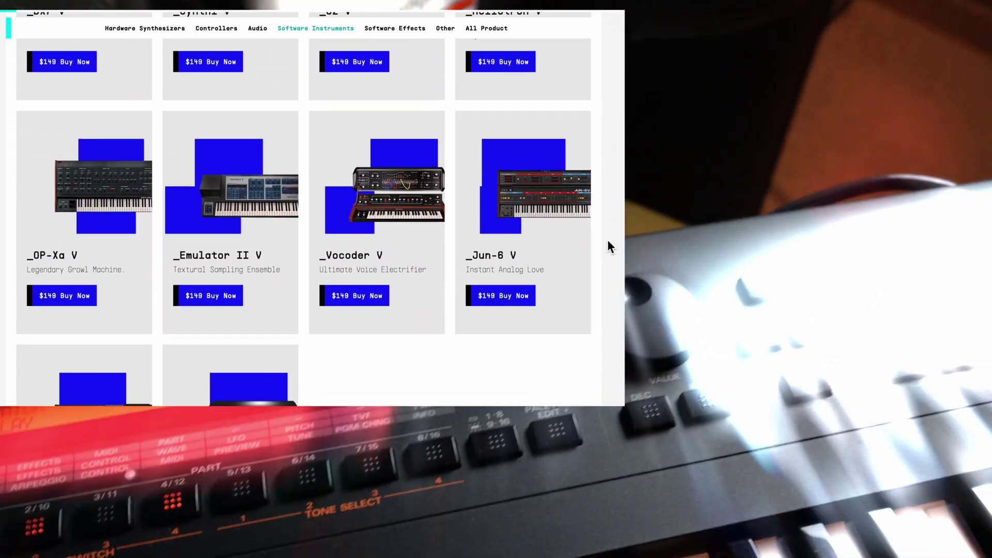
scroll(607, 240, "down", 2)
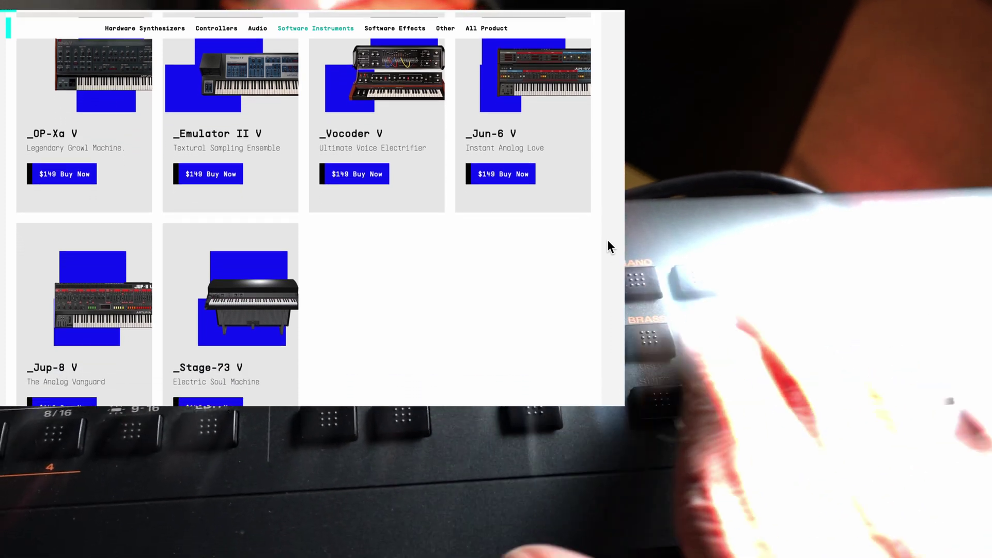
scroll(557, 288, "down", 1)
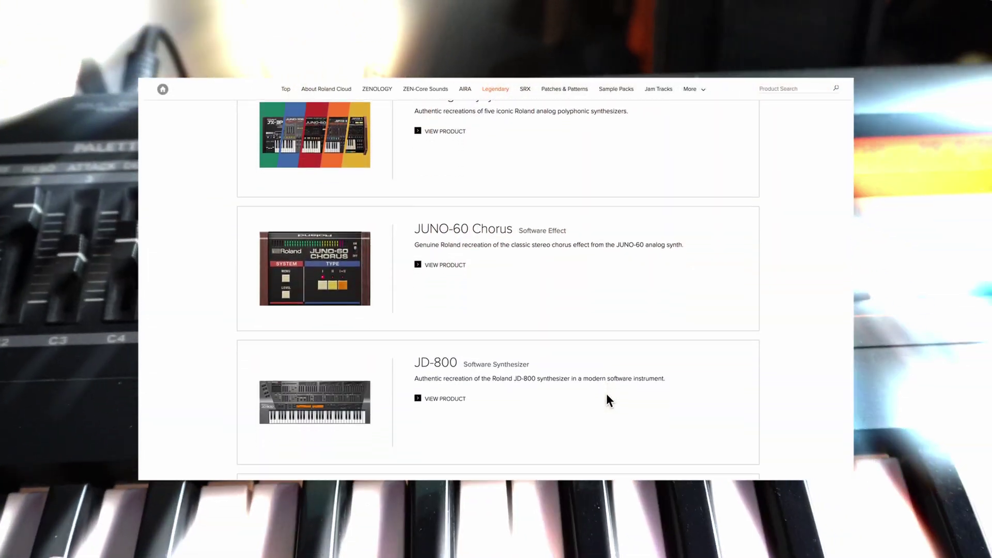
Step: Look through the Legendary software synthesizers on the Roland Cloud product page, from JUNO-60 Chorus down to SYSTEM-100
scroll(606, 392, "down", 8)
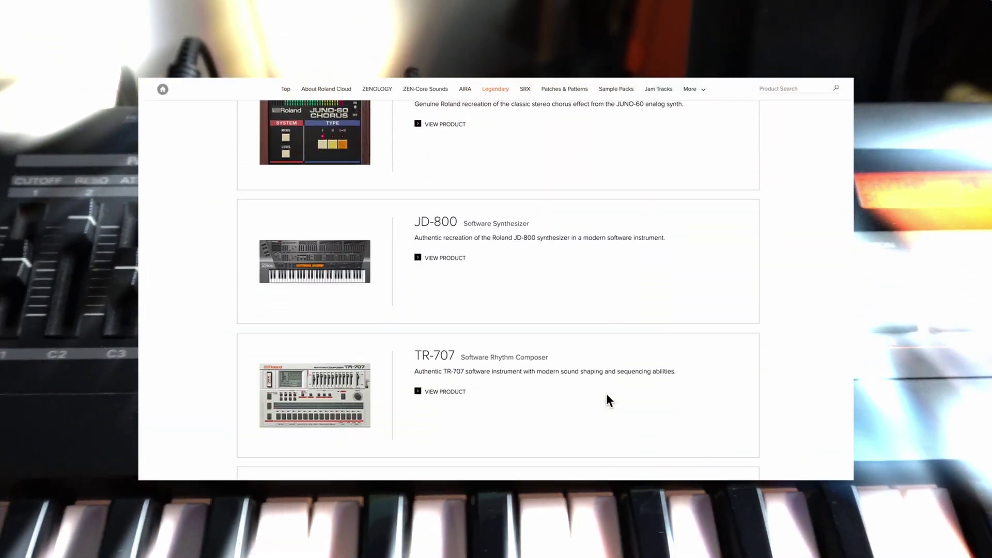
scroll(606, 393, "down", 3)
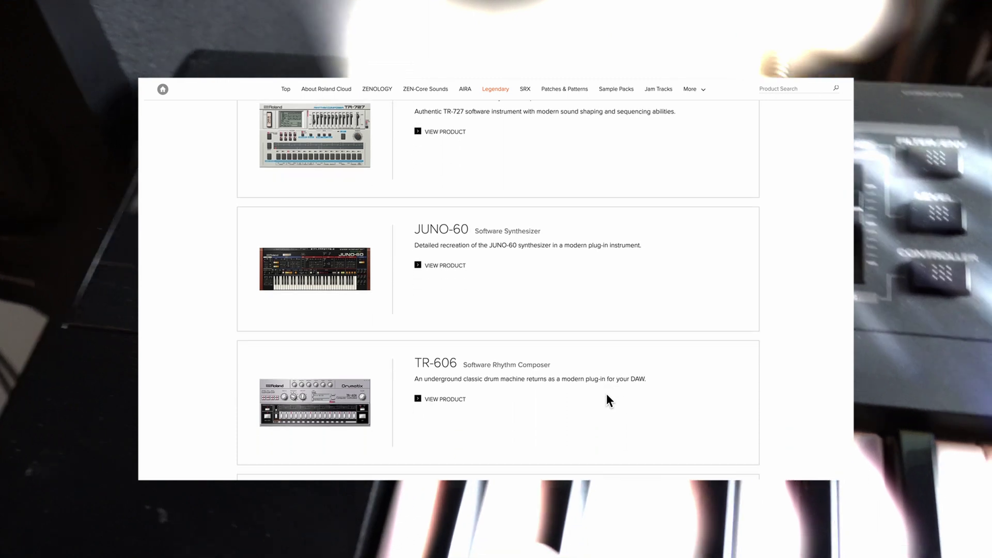
scroll(607, 393, "down", 2)
scroll(608, 396, "down", 5)
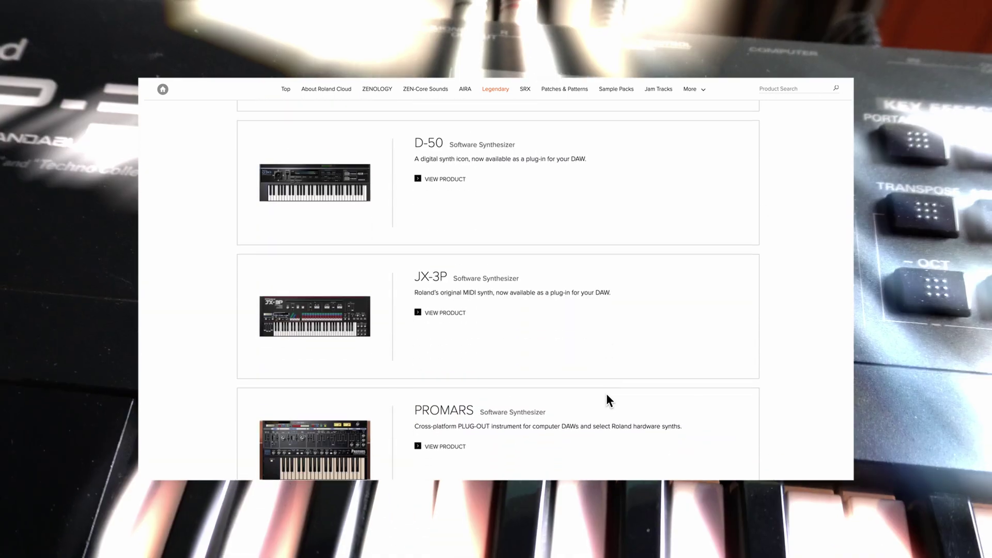
scroll(608, 395, "down", 5)
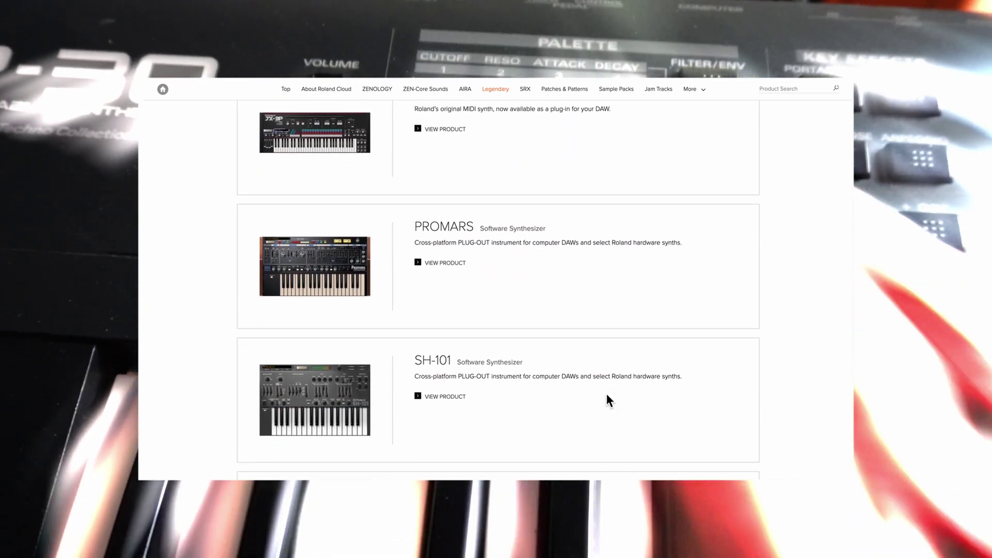
scroll(607, 400, "down", 1)
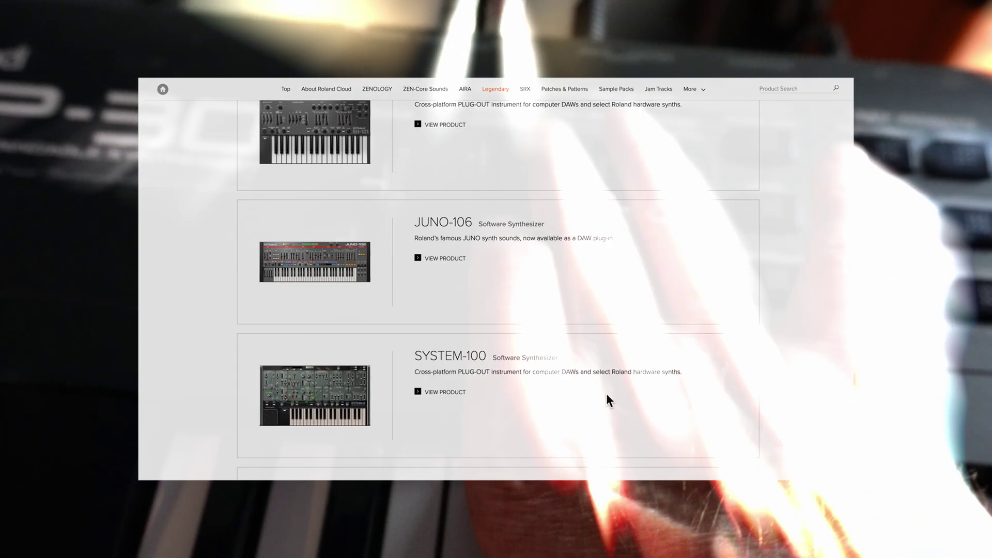